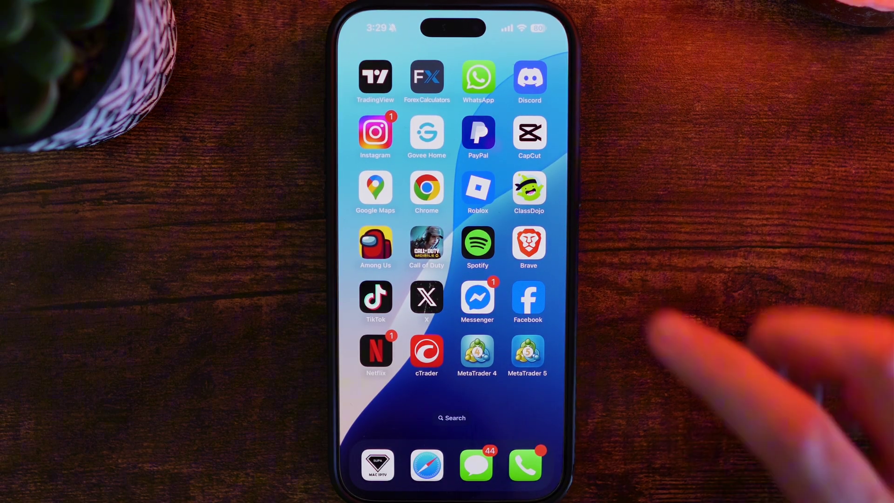
- Launch Roblox and go to its More page
{"action": "left_click", "coordinate": [478, 192]}
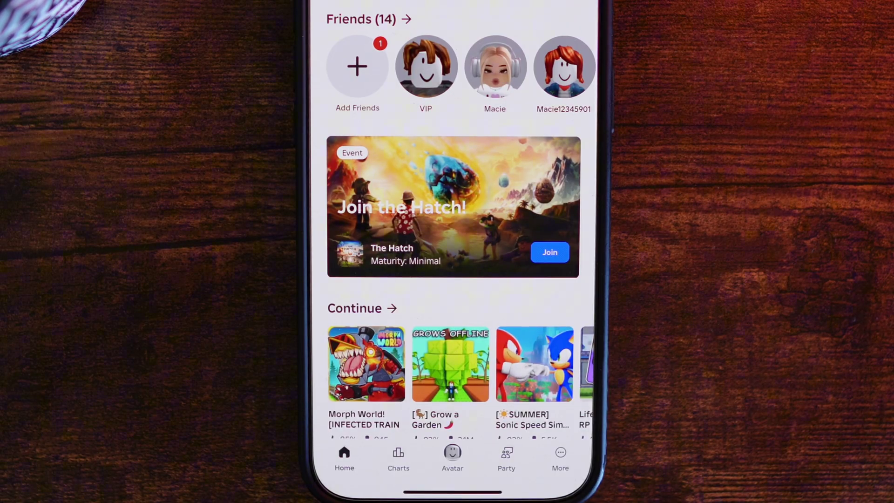
{"action": "left_click", "coordinate": [562, 454]}
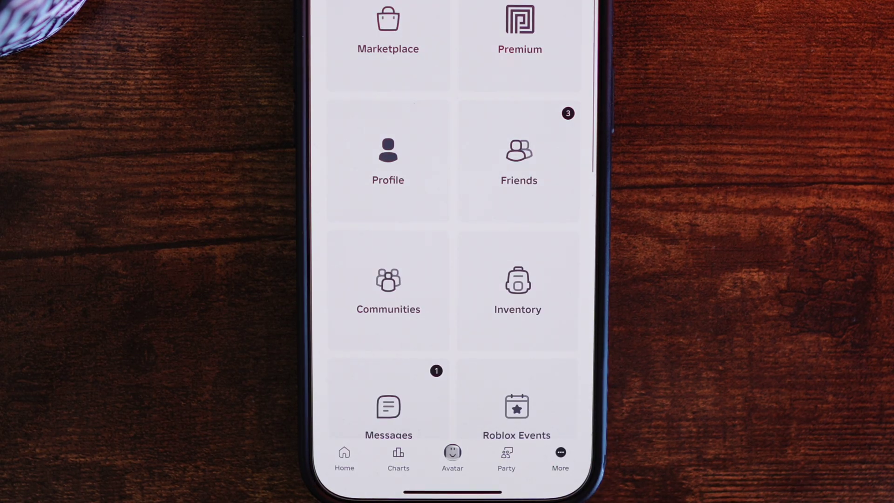
{"action": "scroll", "coordinate": [518, 279], "scroll_direction": "down", "scroll_amount": 3}
{"action": "scroll", "coordinate": [518, 210], "scroll_direction": "down", "scroll_amount": 3}
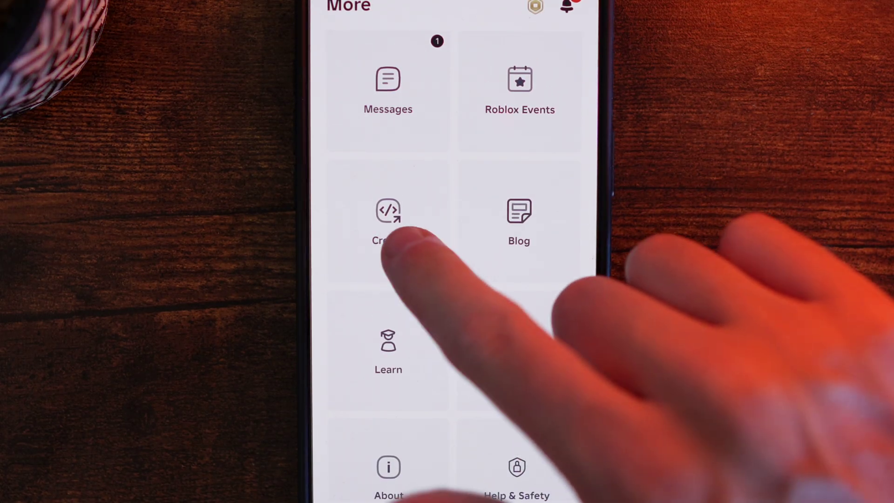
- Open the Creator Hub creations and select the experience "razza12347's Place"
{"action": "left_click", "coordinate": [388, 223]}
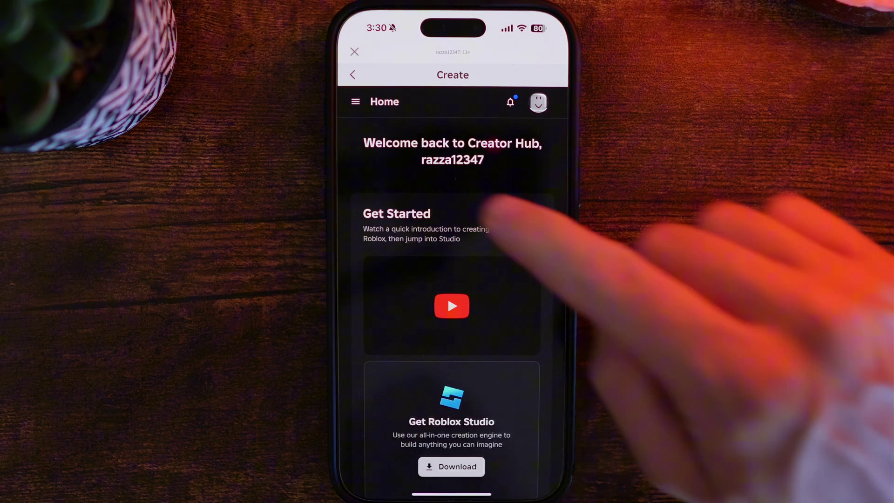
{"action": "left_click", "coordinate": [355, 101]}
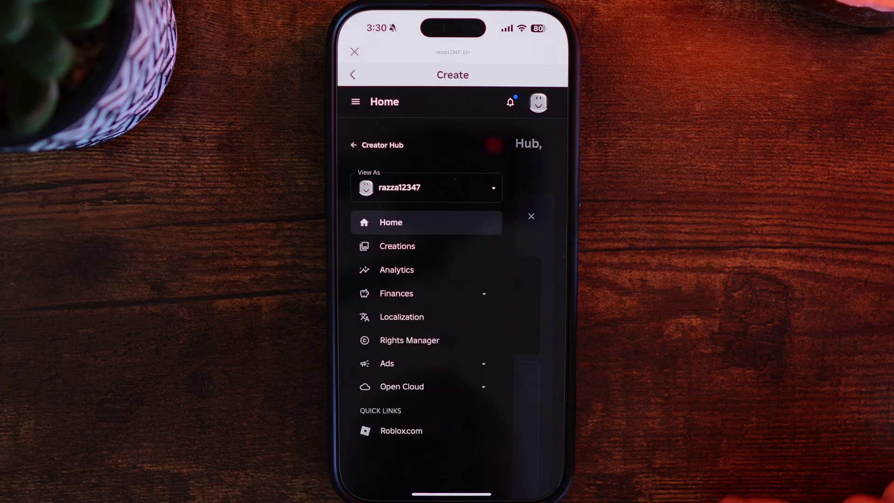
{"action": "left_click", "coordinate": [397, 246]}
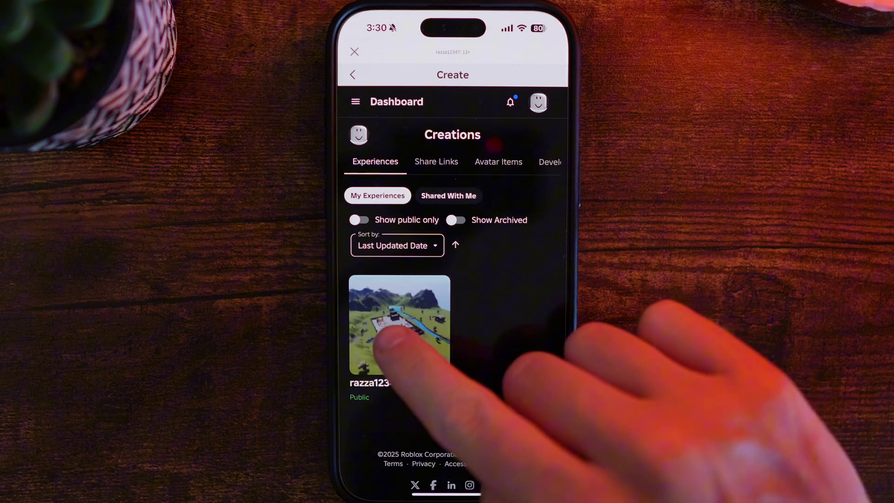
{"action": "left_click", "coordinate": [400, 325]}
{"action": "left_click", "coordinate": [399, 325]}
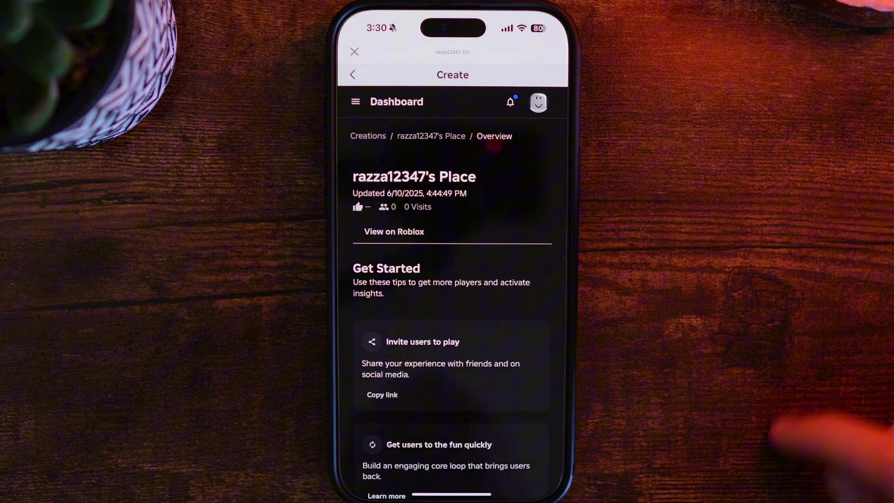
- Start a new pass from the experience's Passes page under Monetization
{"action": "left_click", "coordinate": [356, 101]}
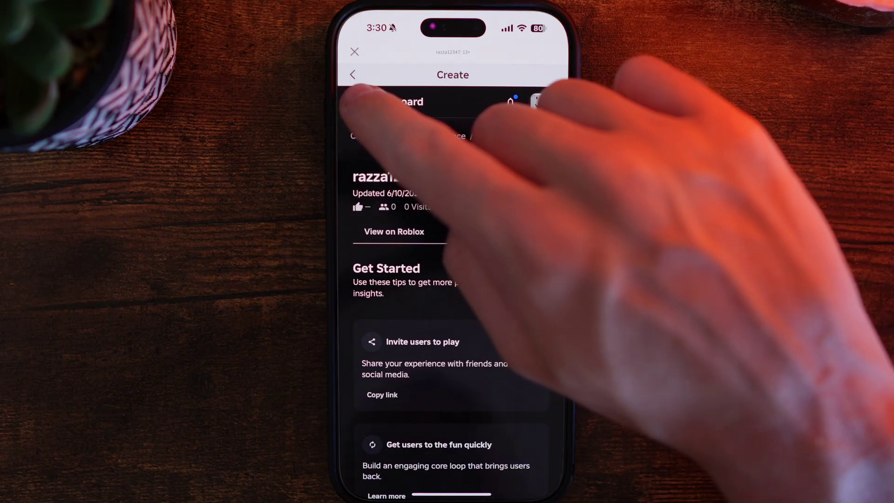
{"action": "scroll", "coordinate": [427, 315], "scroll_direction": "down", "scroll_amount": 5}
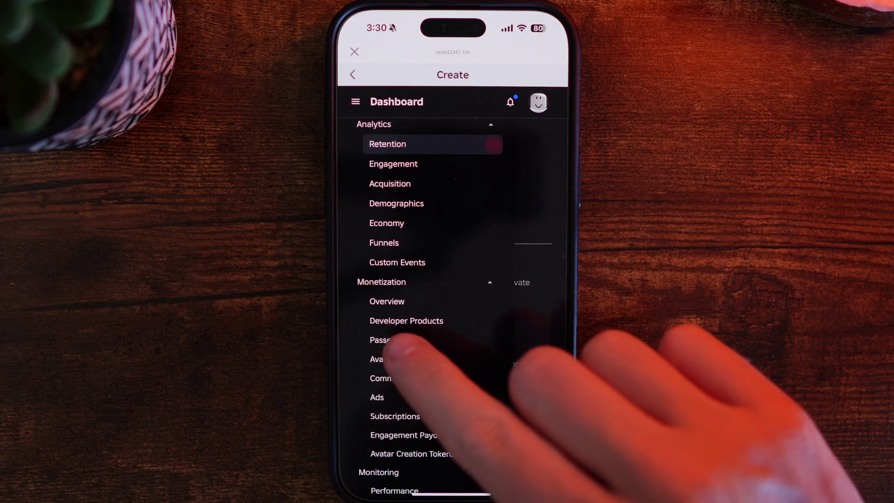
{"action": "left_click", "coordinate": [382, 340]}
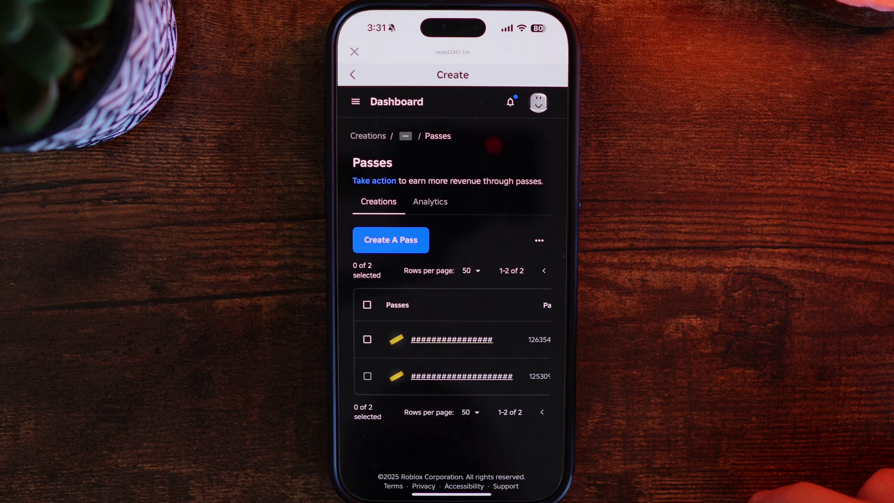
{"action": "left_click", "coordinate": [390, 240]}
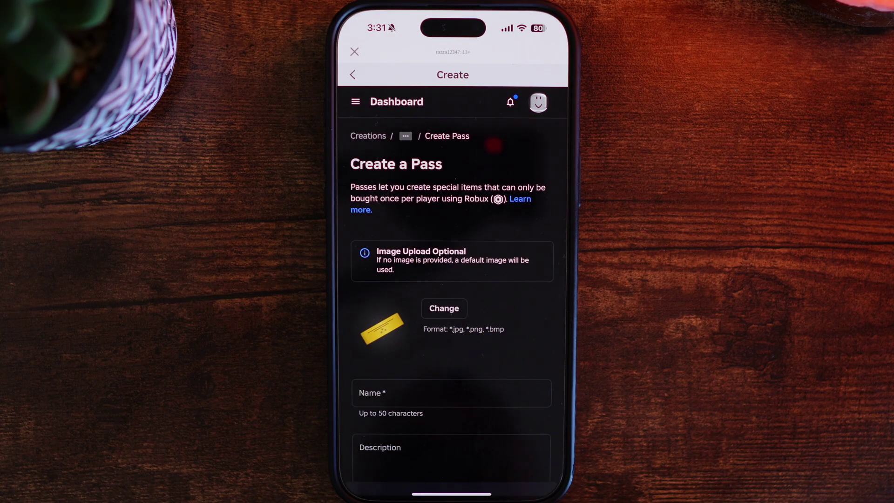
{"action": "scroll", "coordinate": [454, 315], "scroll_direction": "down", "scroll_amount": 3}
- Create a pass named "Tutorial" with a description
{"action": "left_click", "coordinate": [453, 297]}
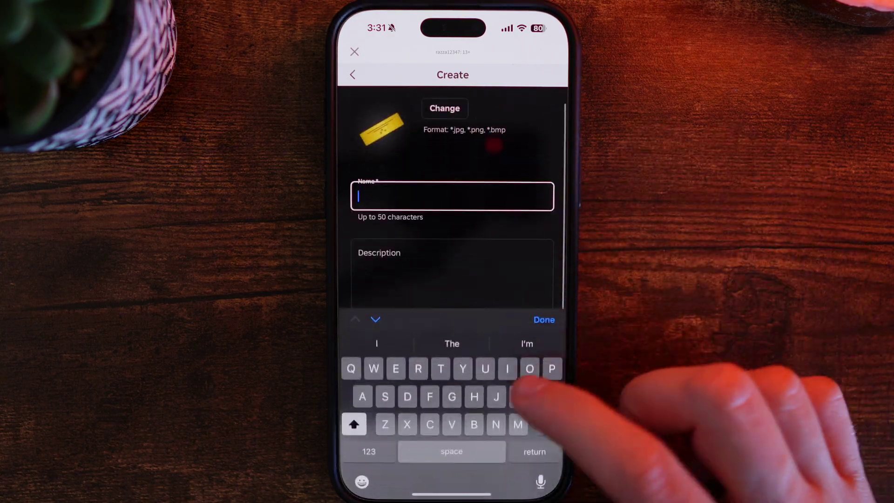
{"action": "type", "text": "Trui"}
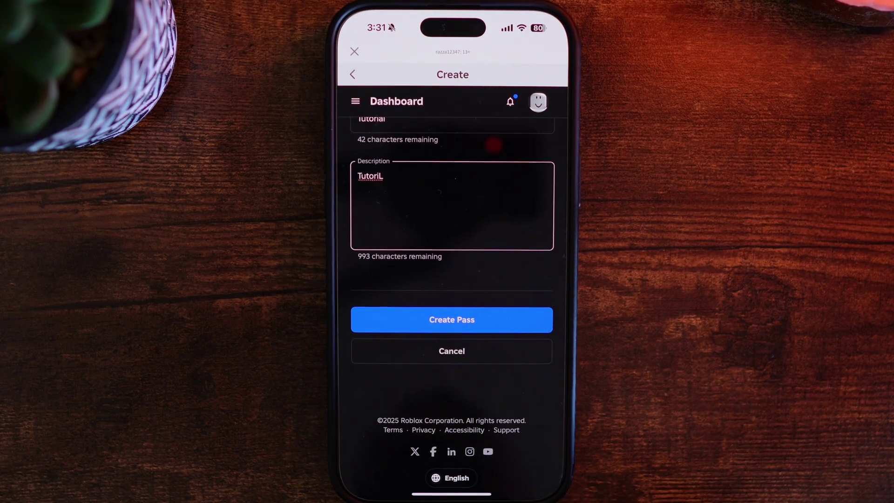
{"action": "left_click", "coordinate": [453, 319]}
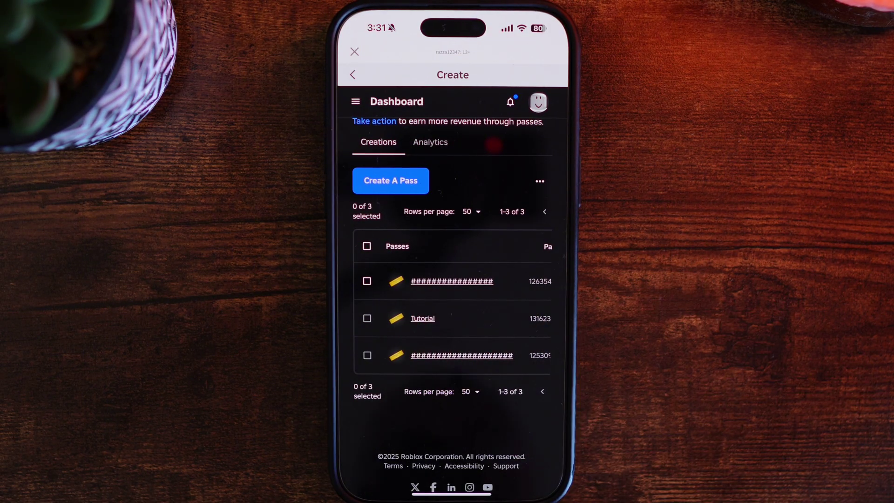
- Go to the Sales settings of the Tutorial pass
{"action": "left_click", "coordinate": [423, 319]}
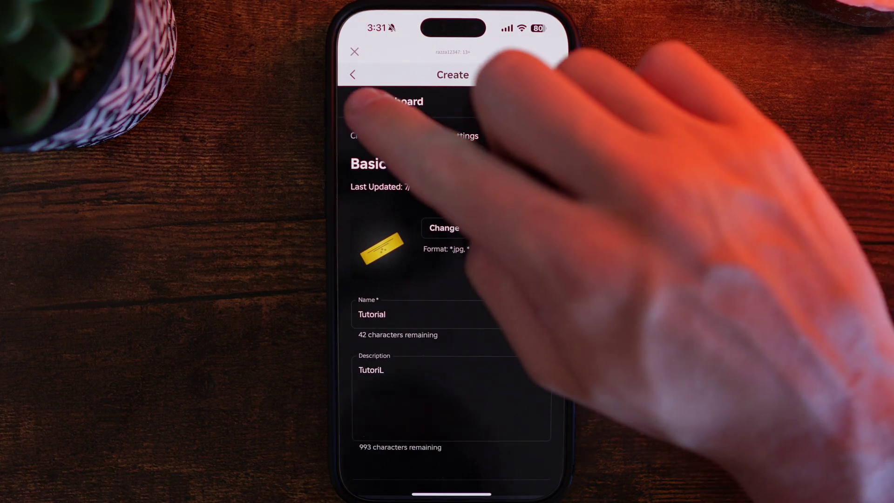
{"action": "left_click", "coordinate": [356, 101]}
{"action": "left_click", "coordinate": [367, 244]}
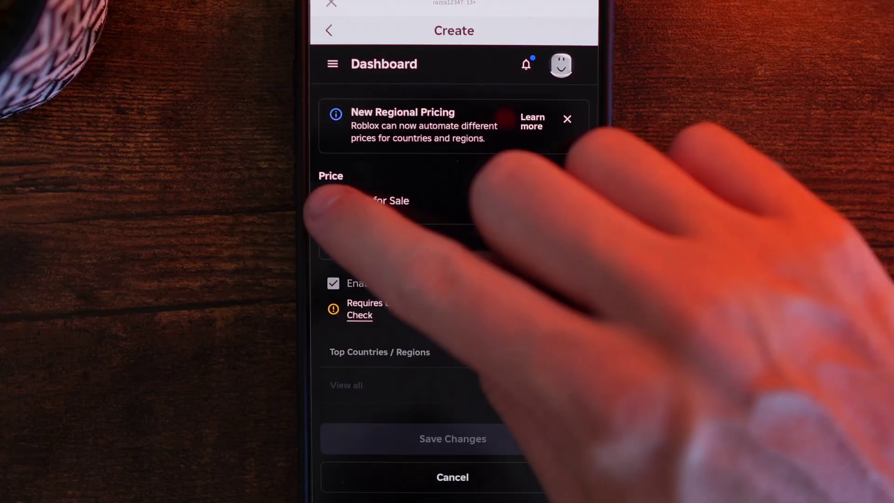
- Put the Tutorial pass on sale at a default price of 100 Robux and save
{"action": "left_click", "coordinate": [335, 201]}
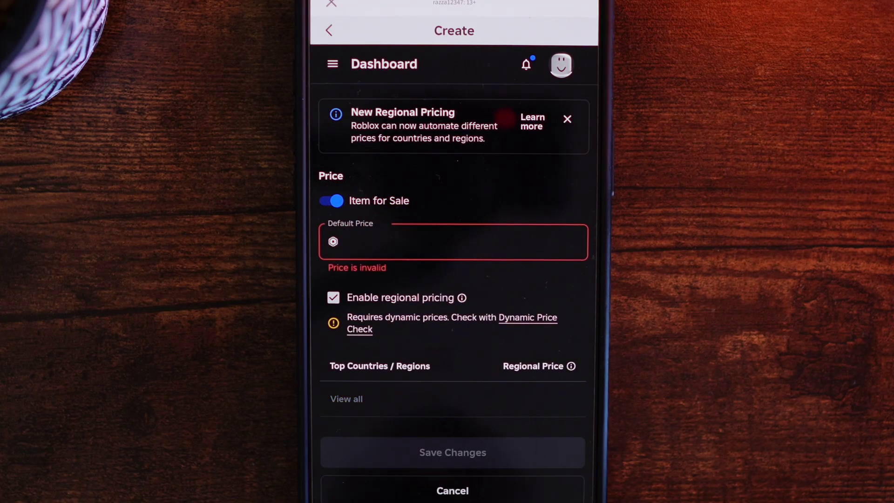
{"action": "left_click", "coordinate": [454, 242]}
{"action": "left_click", "coordinate": [332, 495]}
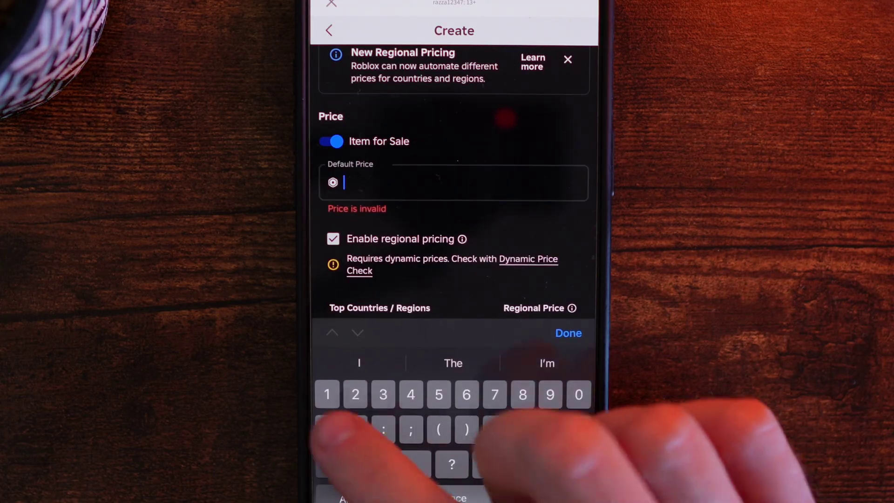
{"action": "type", "text": "100"}
{"action": "left_click", "coordinate": [568, 333]}
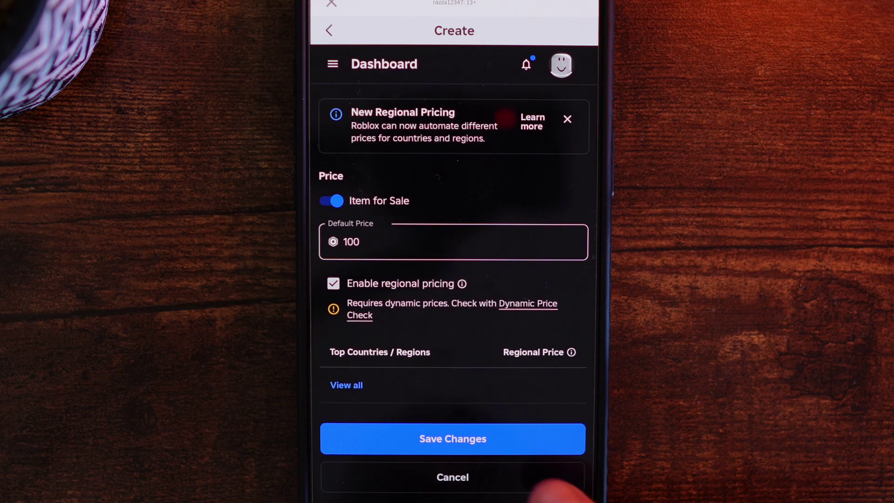
{"action": "left_click", "coordinate": [517, 439]}
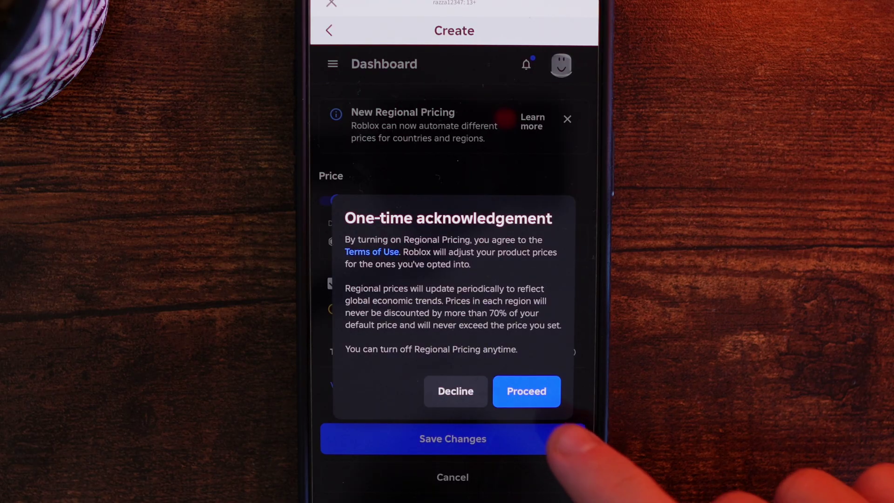